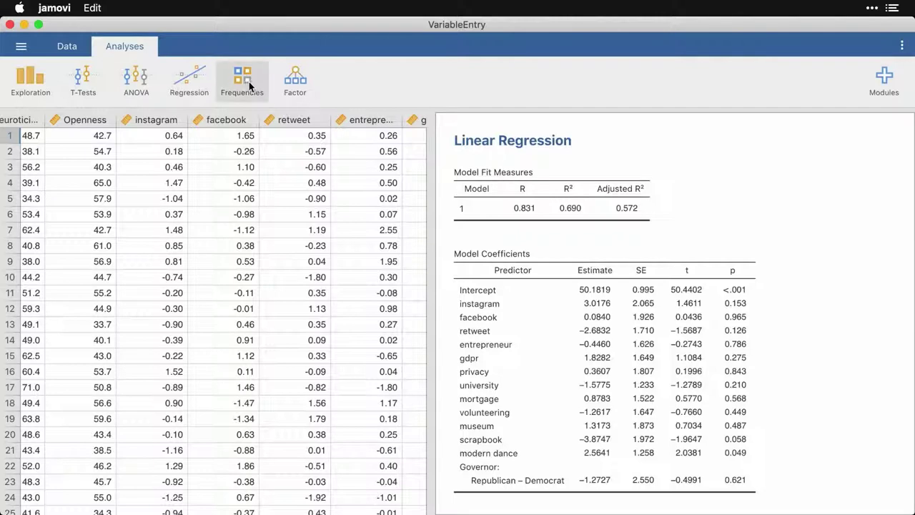
Step: Start a new Linear Regression with Openness as the dependent variable
{"action": "left_click", "coordinate": [205, 92]}
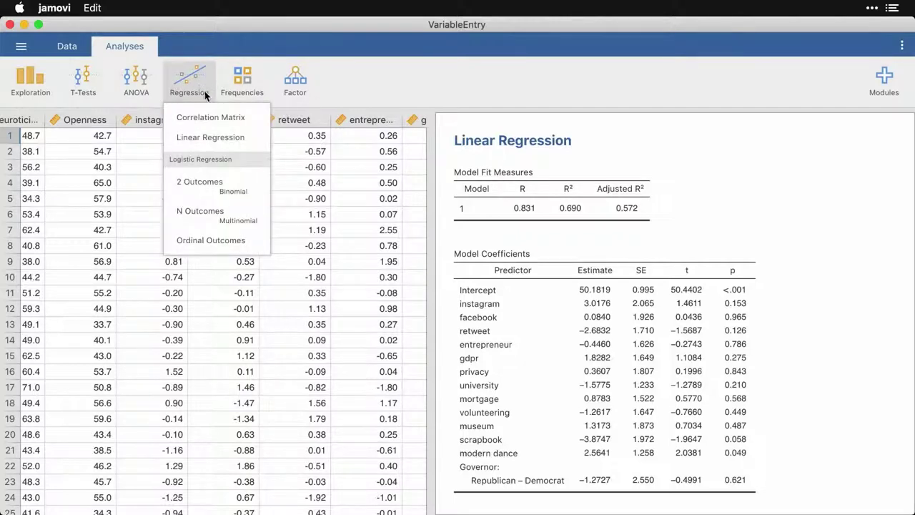
{"action": "left_click", "coordinate": [229, 138]}
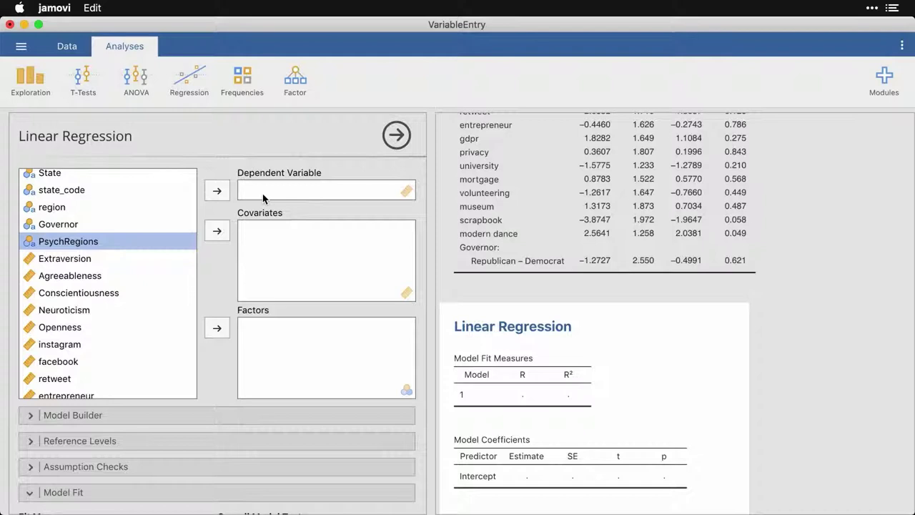
{"action": "left_click", "coordinate": [90, 327]}
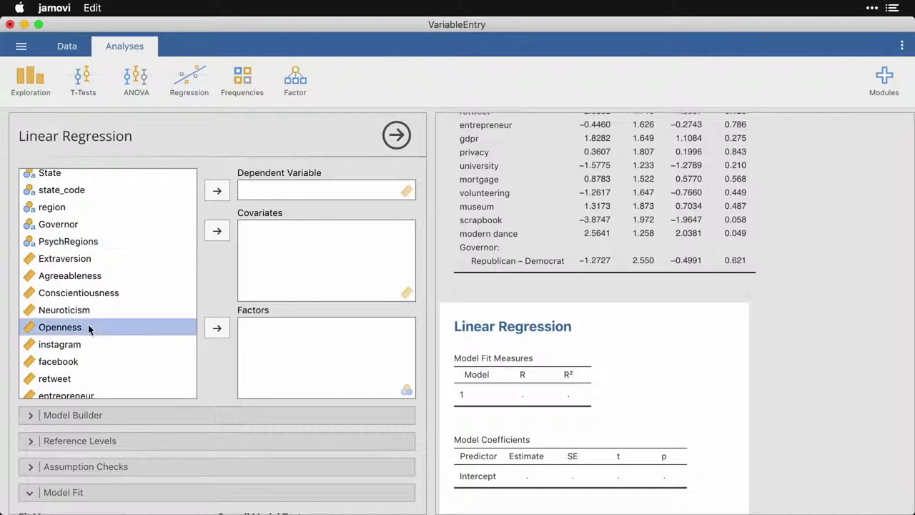
{"action": "left_click", "coordinate": [218, 192]}
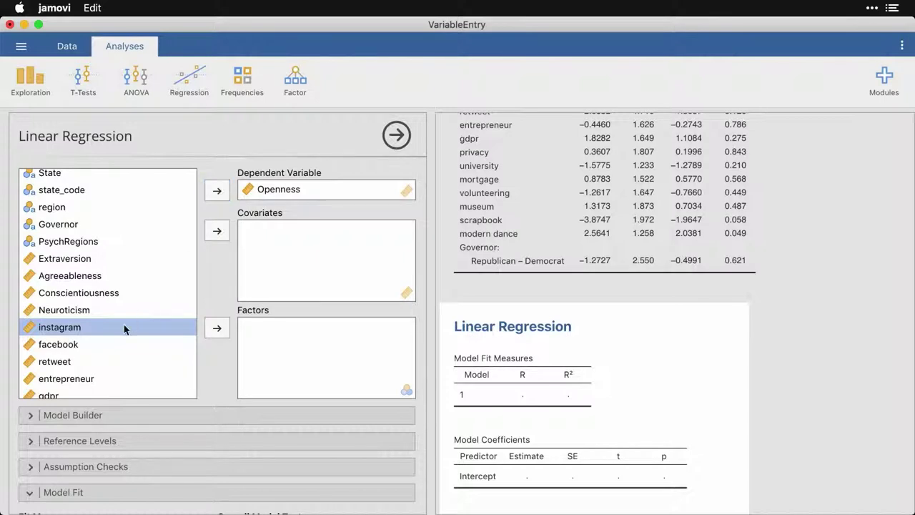
Step: Add instagram through modern dance as covariates and Governor as a factor
{"action": "scroll", "coordinate": [118, 328], "scroll_direction": "down", "scroll_amount": 5}
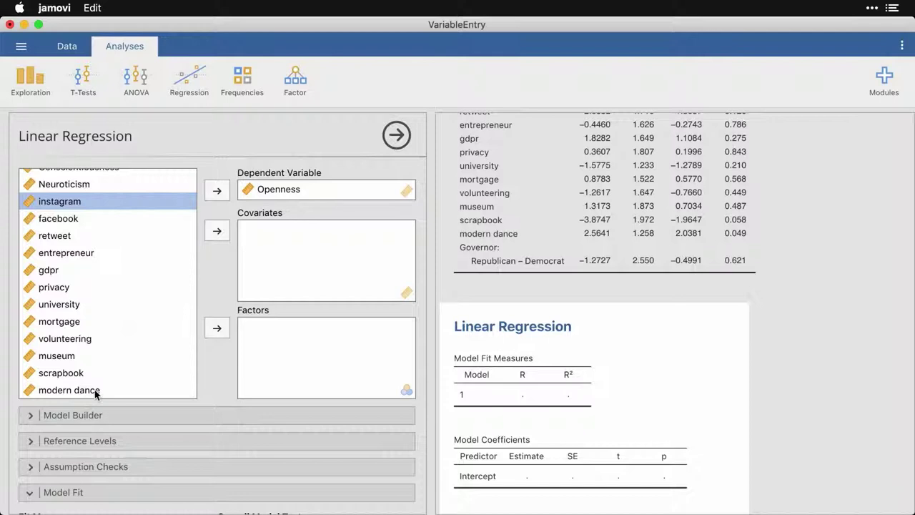
{"action": "left_click", "coordinate": [95, 390], "text": "shift"}
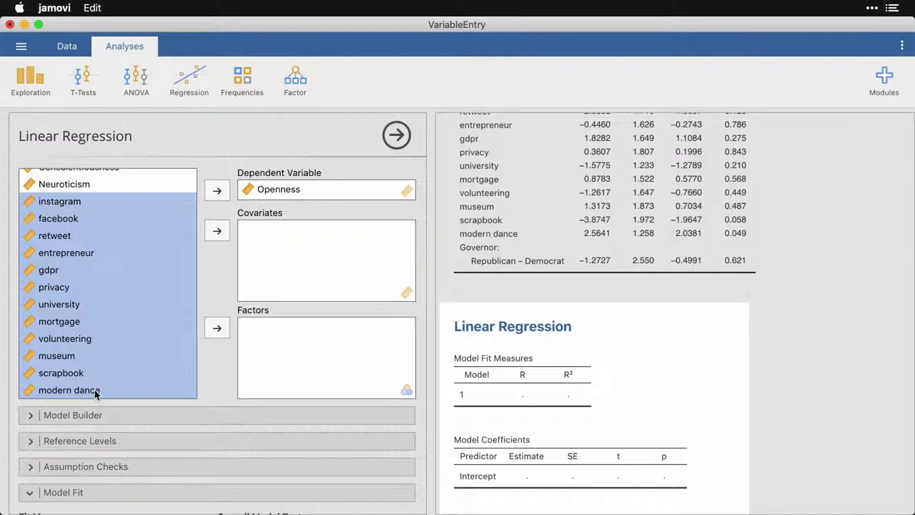
{"action": "left_click", "coordinate": [217, 231]}
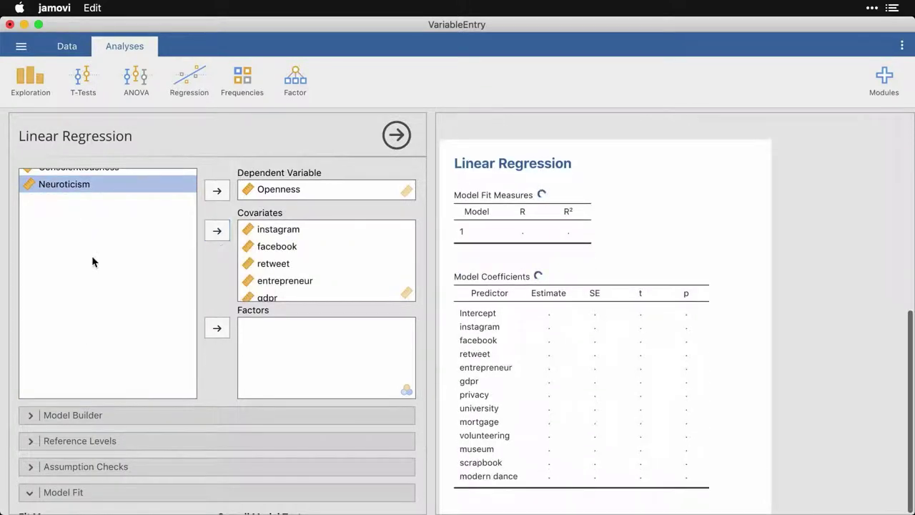
{"action": "scroll", "coordinate": [92, 258], "scroll_direction": "up", "scroll_amount": 5}
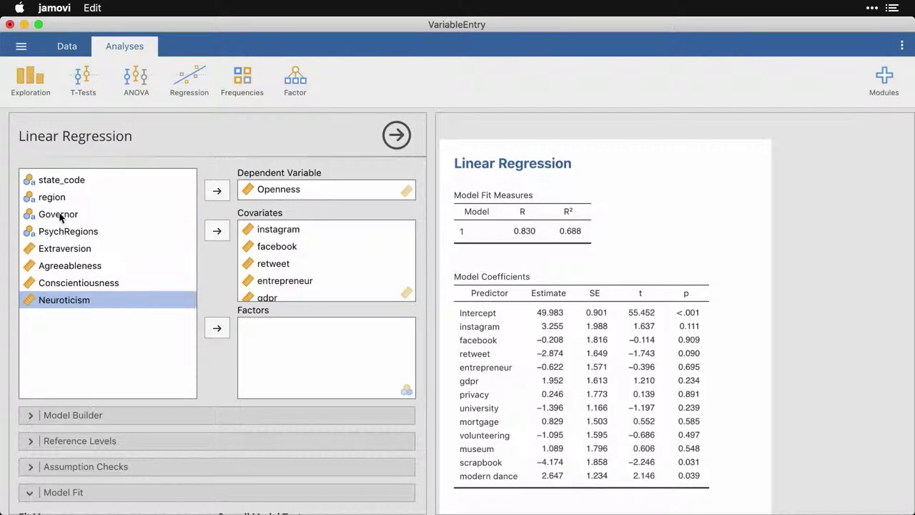
{"action": "left_click", "coordinate": [60, 215]}
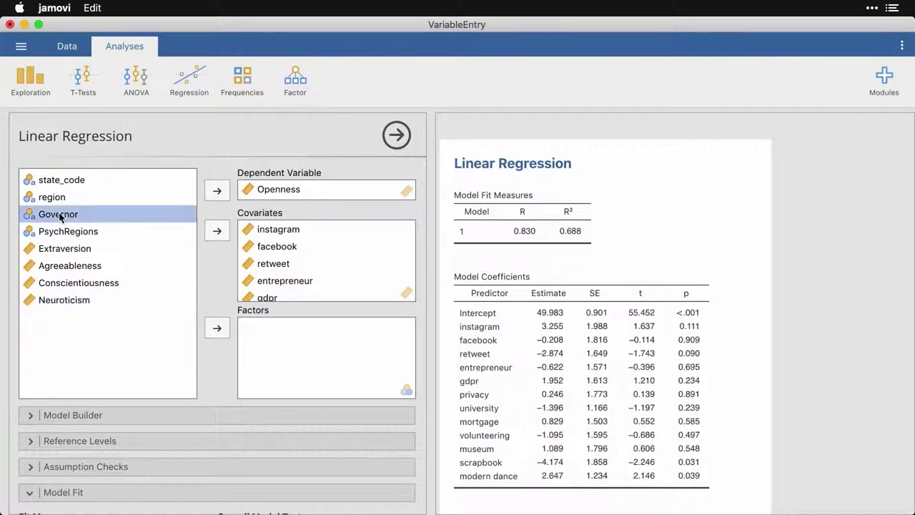
{"action": "left_click", "coordinate": [217, 328]}
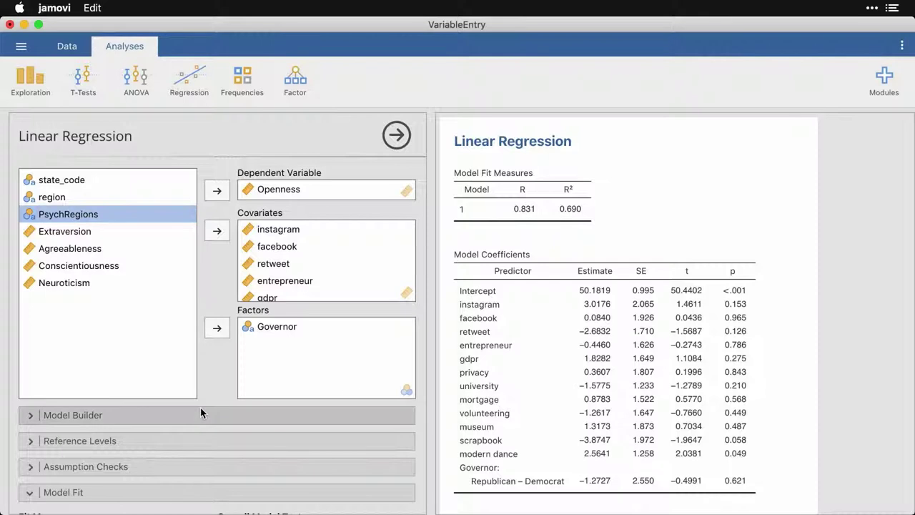
Step: Expand the Model Builder section to show Block 1 with all predictors
{"action": "left_click", "coordinate": [31, 416]}
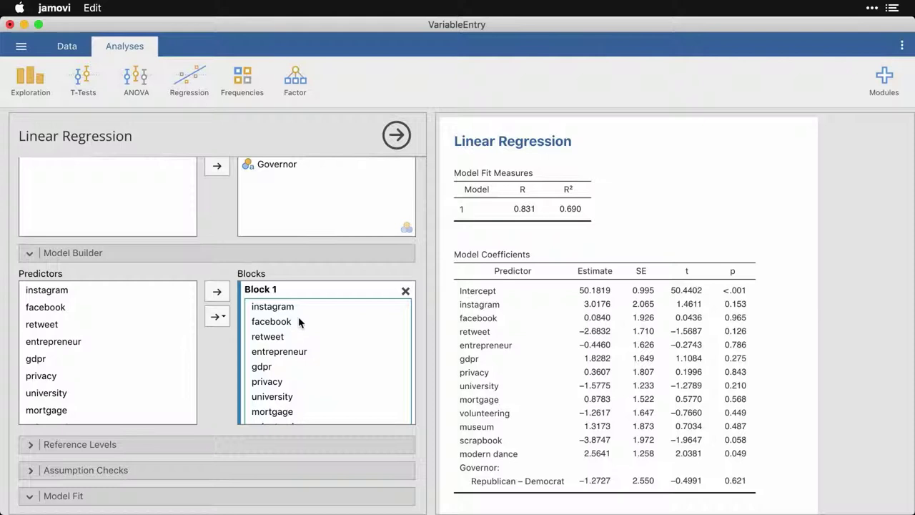
Step: Remove instagram through modern dance from Block 1, leaving only Governor
{"action": "scroll", "coordinate": [299, 322], "scroll_direction": "up", "scroll_amount": 3}
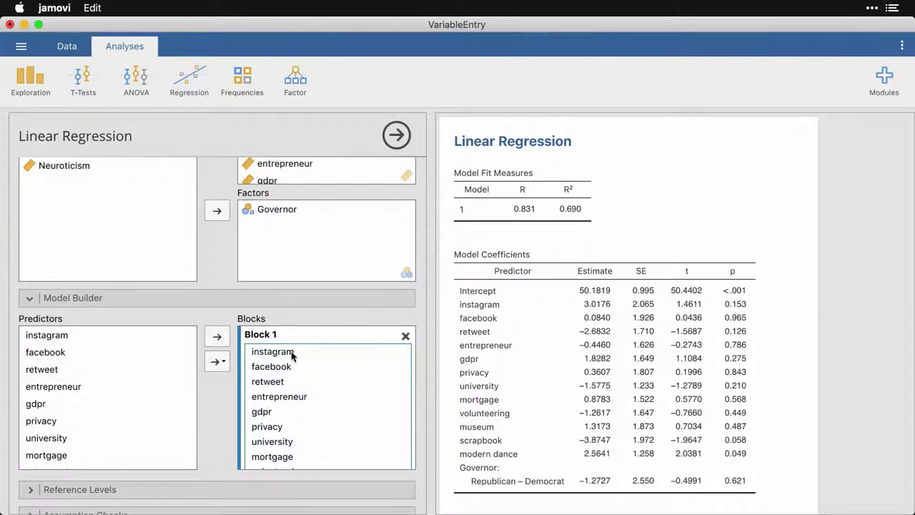
{"action": "left_click", "coordinate": [291, 351]}
{"action": "scroll", "coordinate": [291, 351], "scroll_direction": "down", "scroll_amount": 3}
{"action": "scroll", "coordinate": [291, 351], "scroll_direction": "down", "scroll_amount": 5}
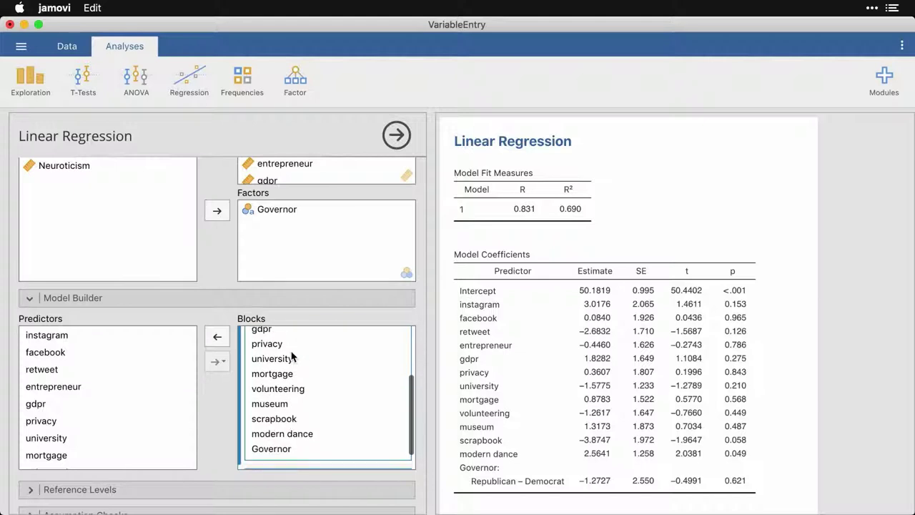
{"action": "left_click", "coordinate": [289, 436], "text": "shift"}
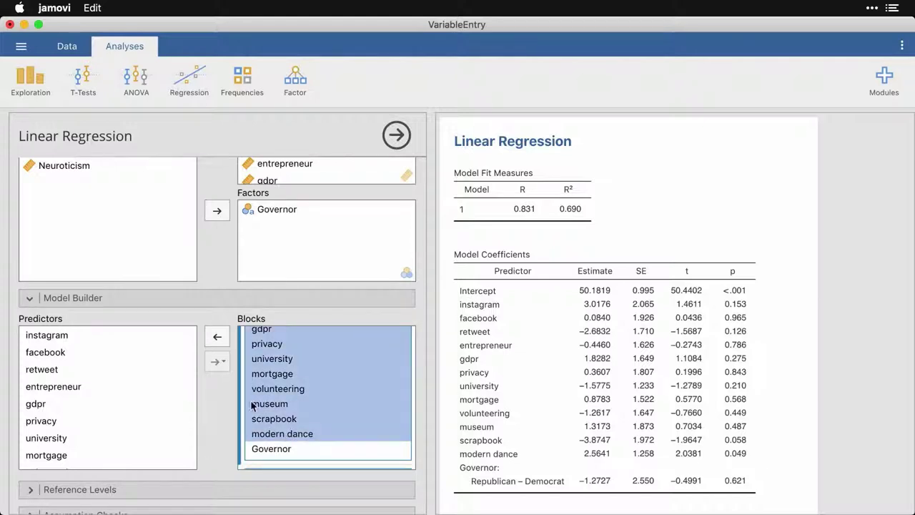
{"action": "left_click", "coordinate": [217, 335]}
{"action": "left_click", "coordinate": [288, 353]}
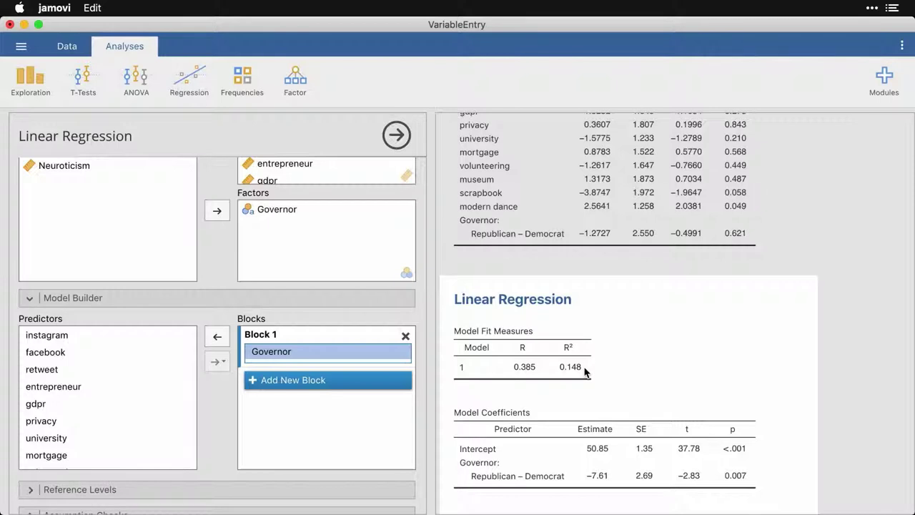
Step: Turn on Adjusted R² in Model Fit and collapse that section
{"action": "scroll", "coordinate": [271, 441], "scroll_direction": "down", "scroll_amount": 3}
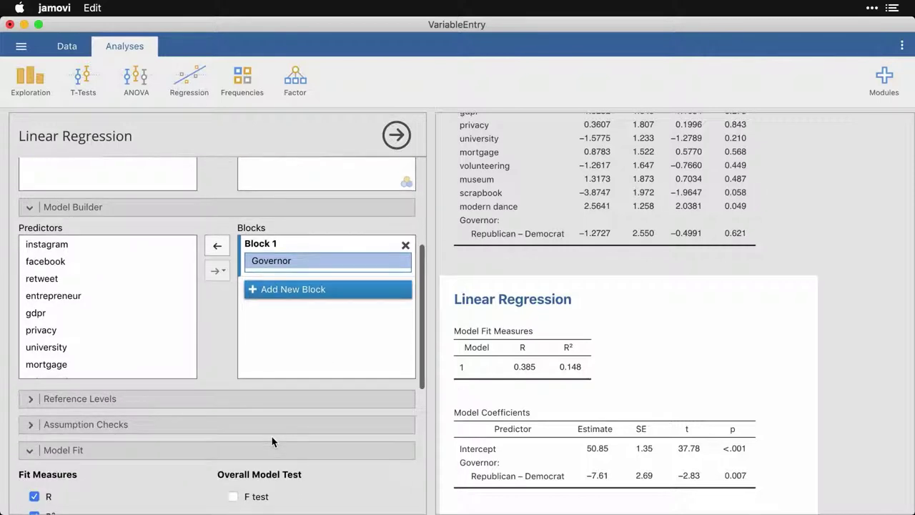
{"action": "scroll", "coordinate": [271, 441], "scroll_direction": "down", "scroll_amount": 4}
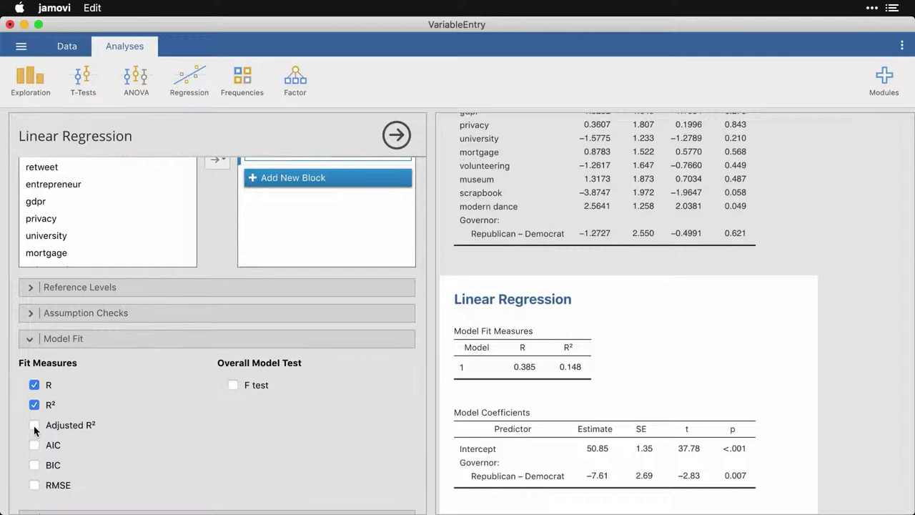
{"action": "left_click", "coordinate": [30, 340]}
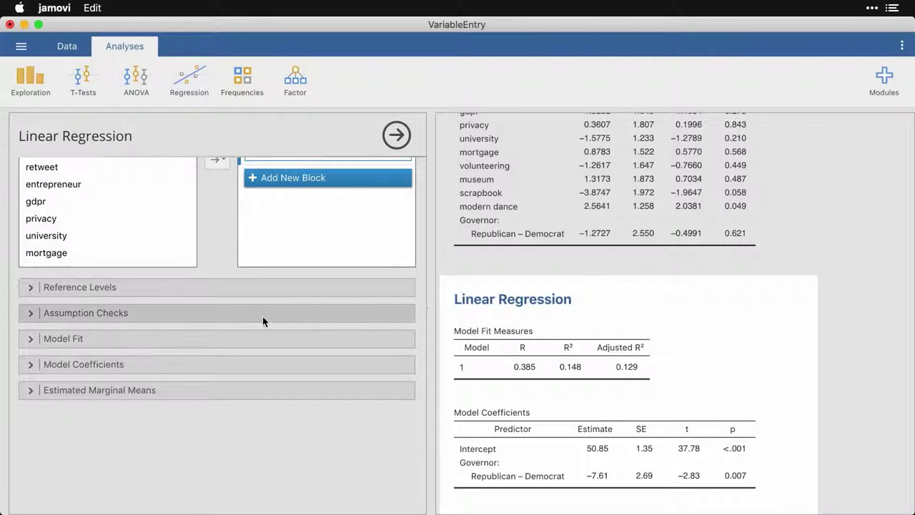
Step: Create Block 2 and enter museum, scrapbook and modern dance as main effects
{"action": "scroll", "coordinate": [262, 316], "scroll_direction": "up", "scroll_amount": 2}
{"action": "scroll", "coordinate": [262, 316], "scroll_direction": "up", "scroll_amount": 1}
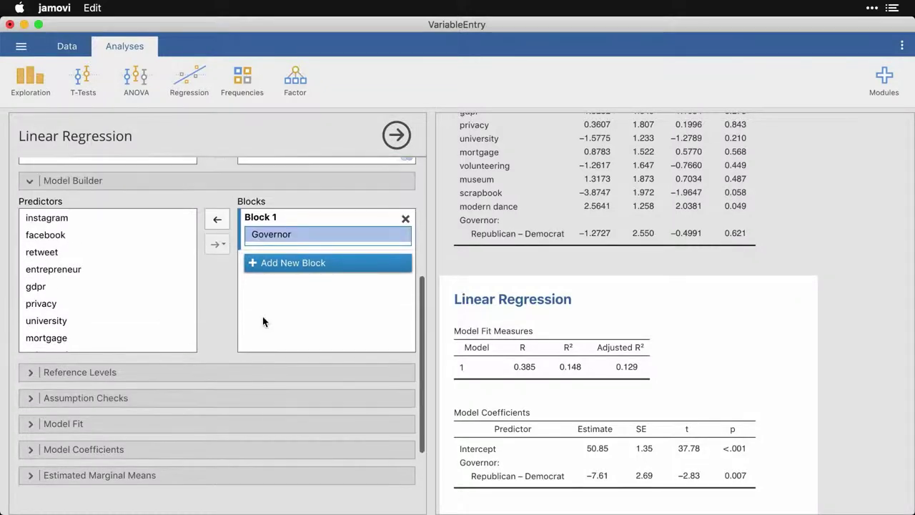
{"action": "left_click", "coordinate": [312, 264]}
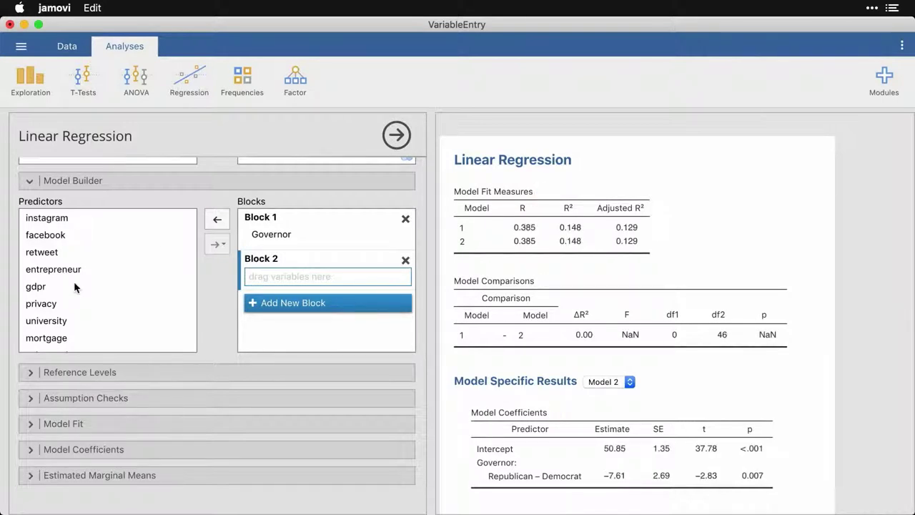
{"action": "scroll", "coordinate": [74, 285], "scroll_direction": "down", "scroll_amount": 5}
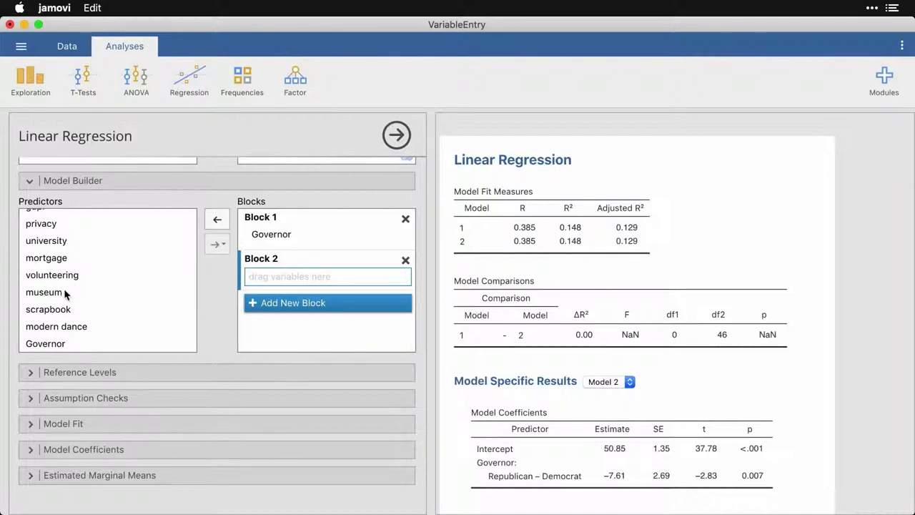
{"action": "left_click", "coordinate": [60, 294]}
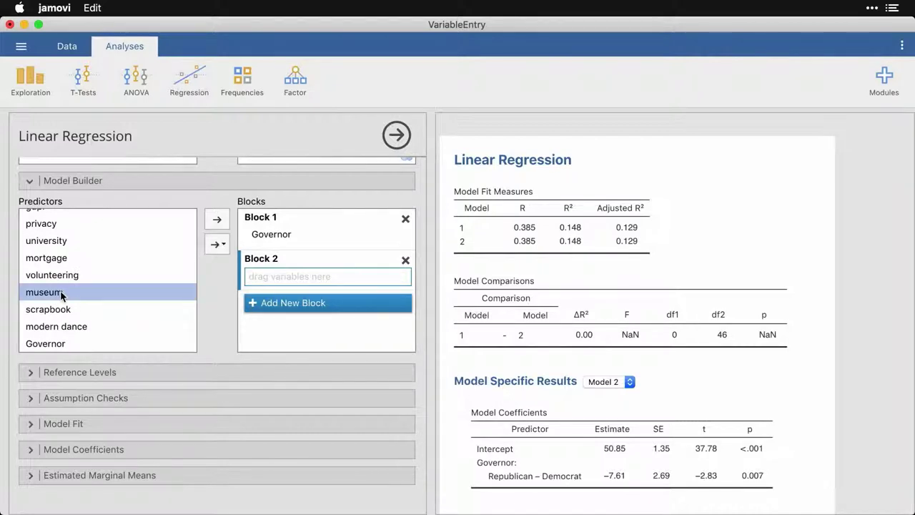
{"action": "left_click", "coordinate": [75, 326], "text": "shift"}
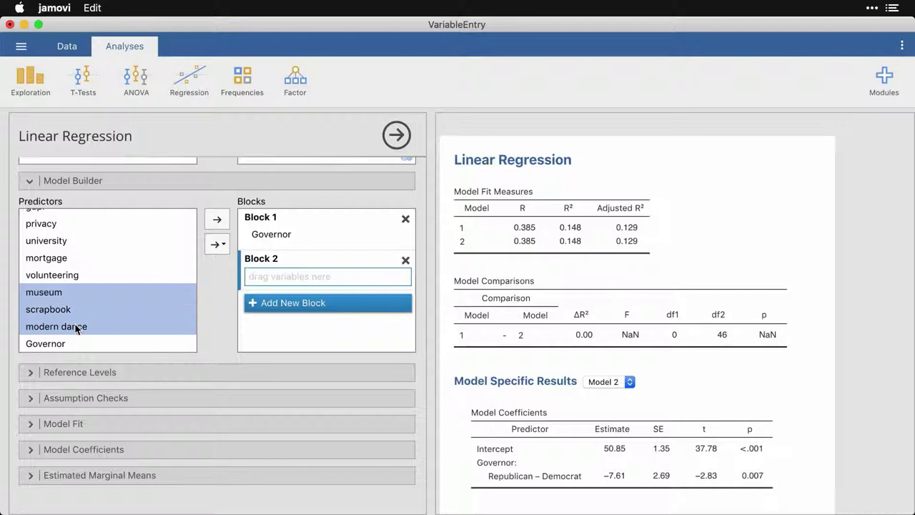
{"action": "left_click", "coordinate": [215, 247]}
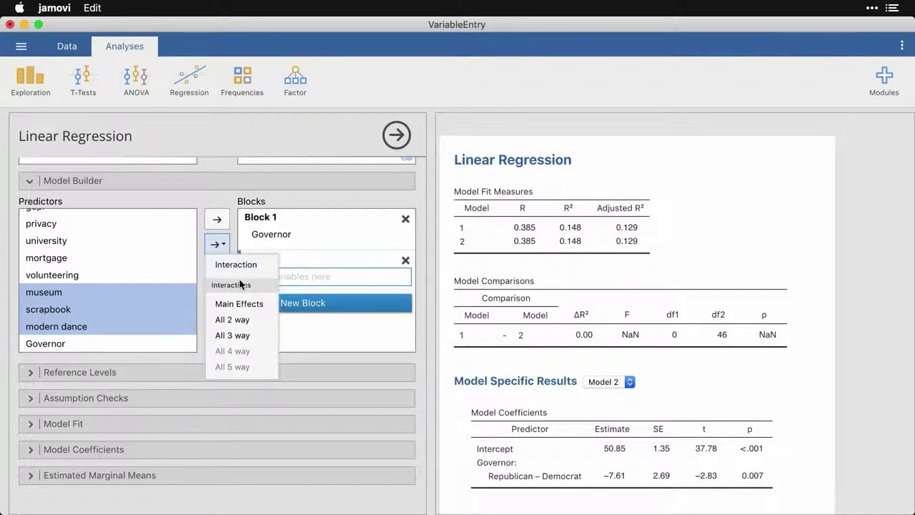
{"action": "left_click", "coordinate": [245, 304]}
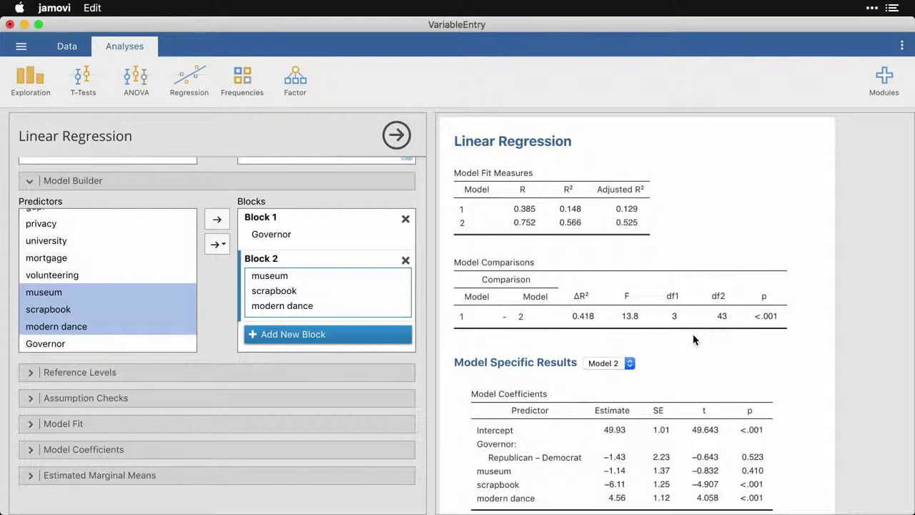
Step: Check the Model 1 coefficients, then switch the coefficient table back to Model 2
{"action": "scroll", "coordinate": [817, 449], "scroll_direction": "down", "scroll_amount": 1}
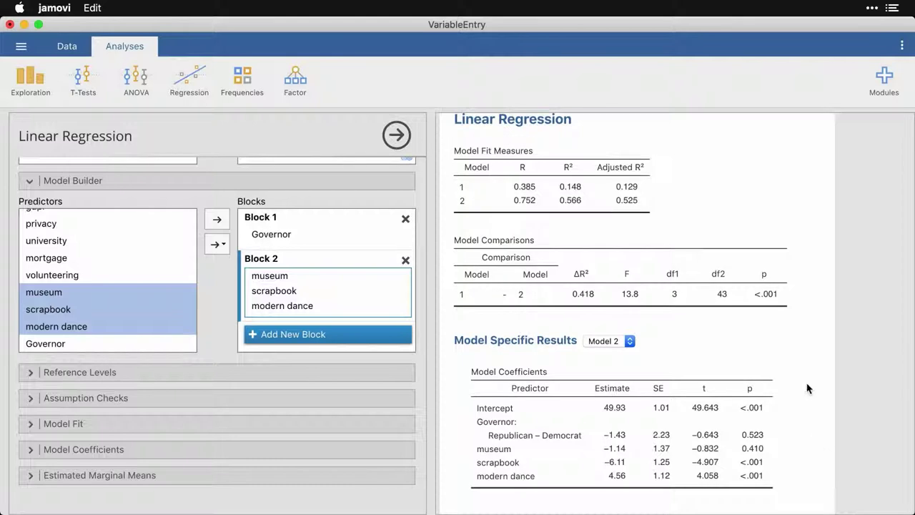
{"action": "left_click", "coordinate": [623, 344]}
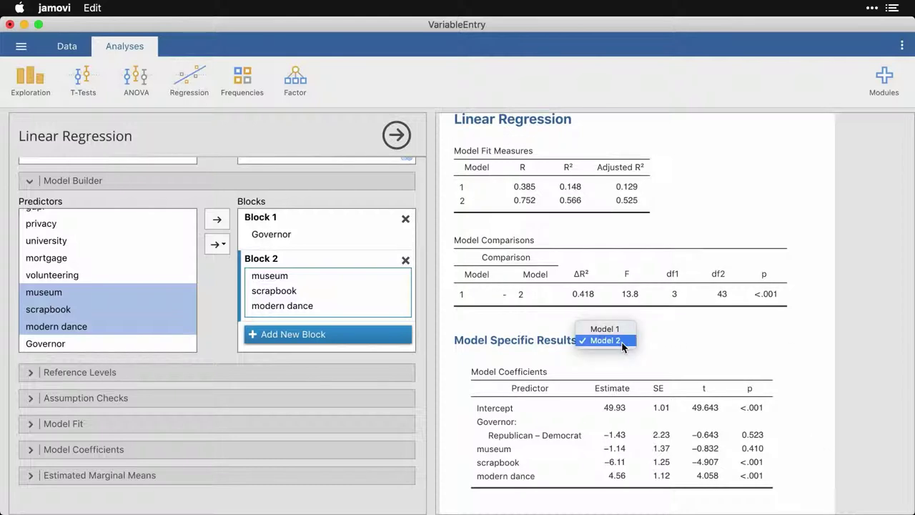
{"action": "left_click", "coordinate": [619, 331]}
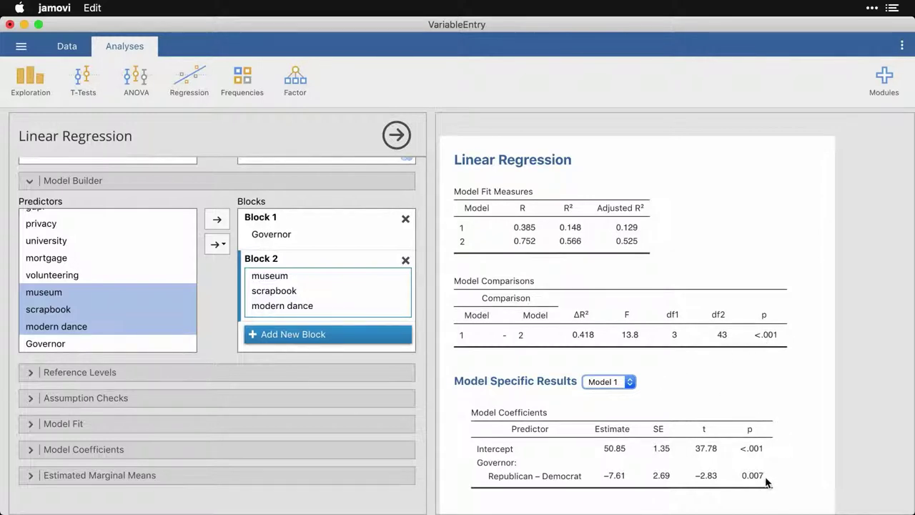
{"action": "left_click", "coordinate": [629, 383]}
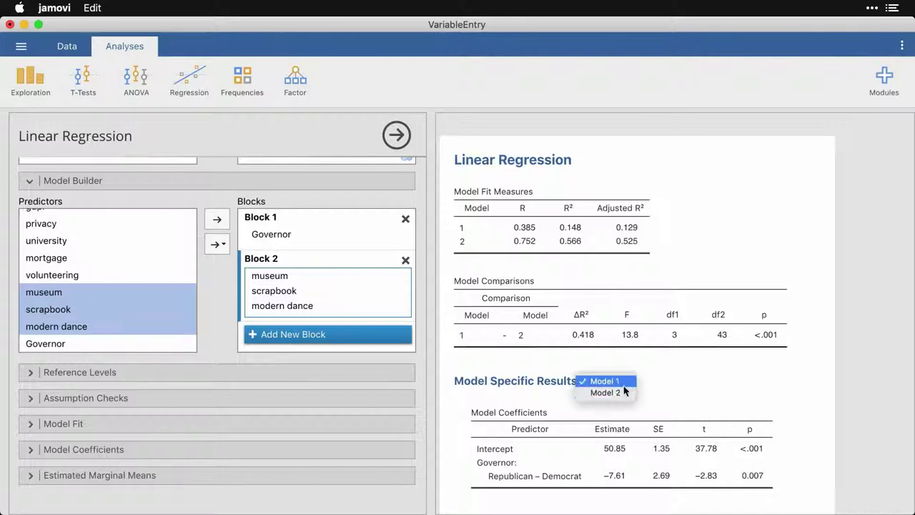
{"action": "left_click", "coordinate": [603, 393]}
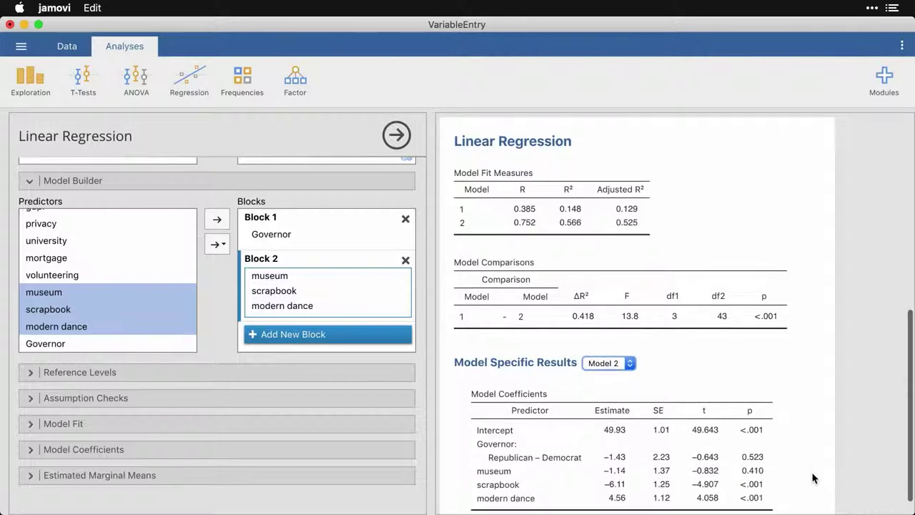
{"action": "scroll", "coordinate": [813, 477], "scroll_direction": "down", "scroll_amount": 1}
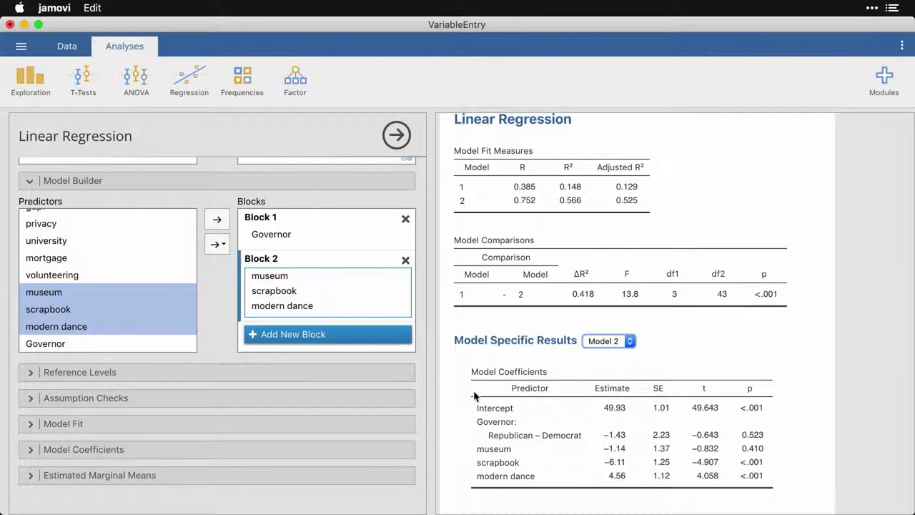
Step: Create Block 3 and enter instagram through volunteering as main effects
{"action": "left_click", "coordinate": [316, 335]}
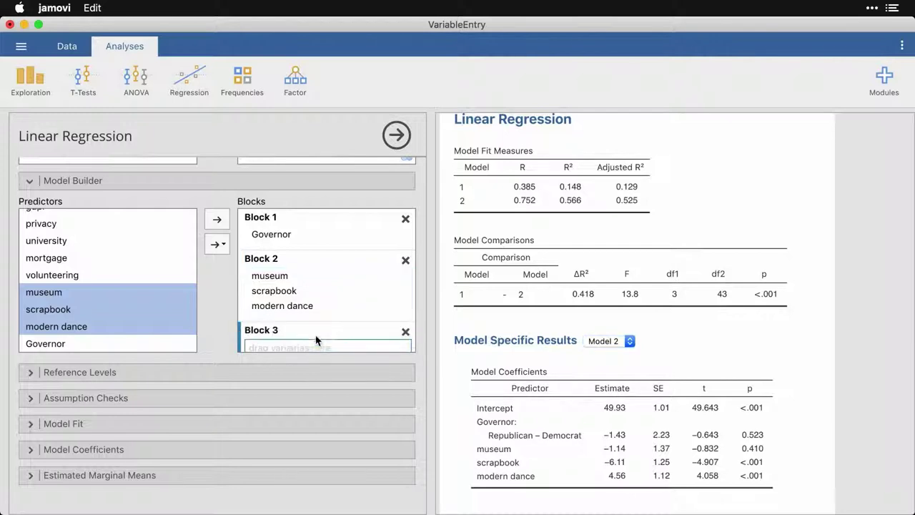
{"action": "left_click", "coordinate": [90, 274]}
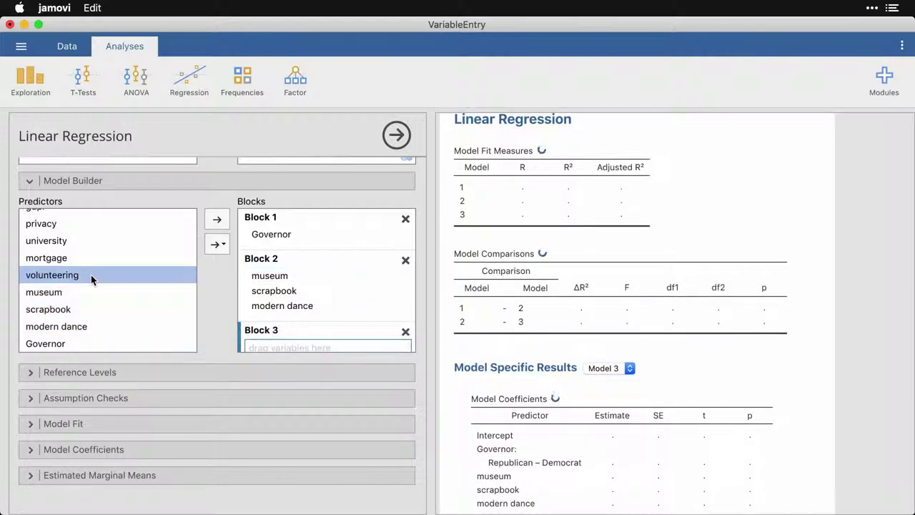
{"action": "scroll", "coordinate": [91, 277], "scroll_direction": "up", "scroll_amount": 5}
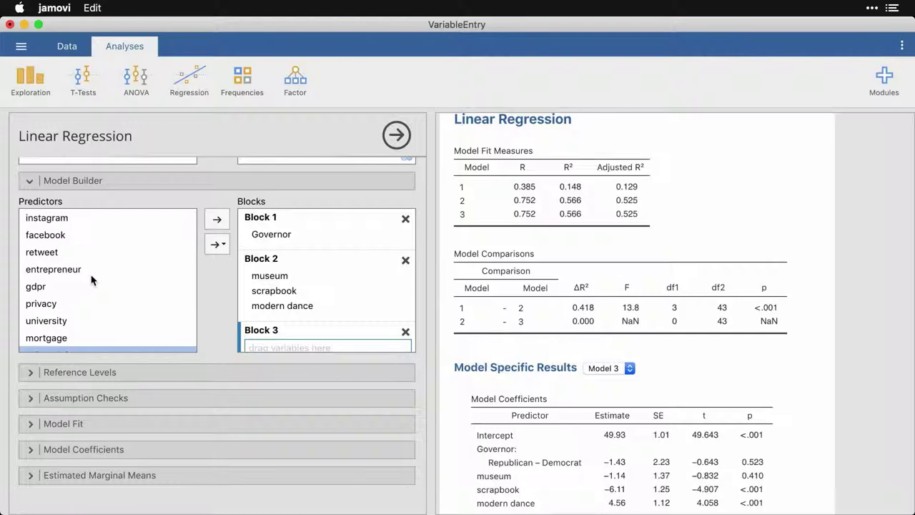
{"action": "left_click", "coordinate": [57, 221]}
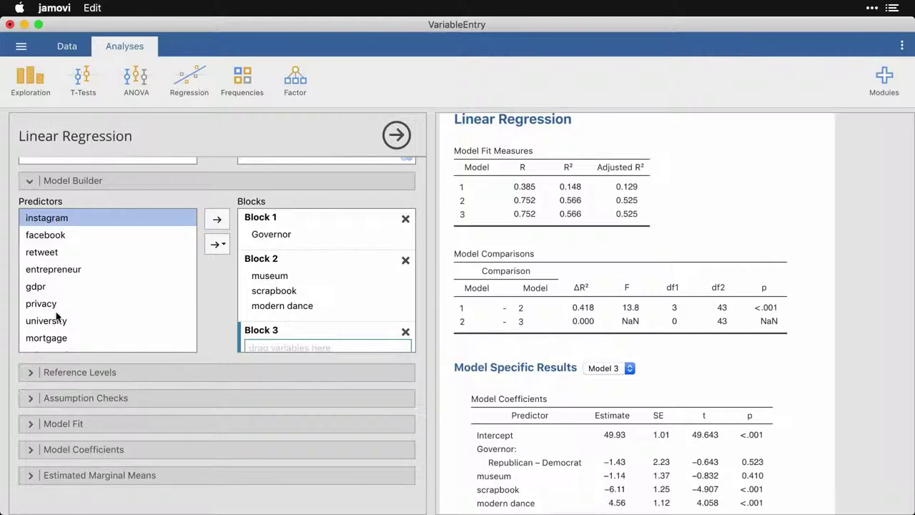
{"action": "scroll", "coordinate": [58, 319], "scroll_direction": "down", "scroll_amount": 2}
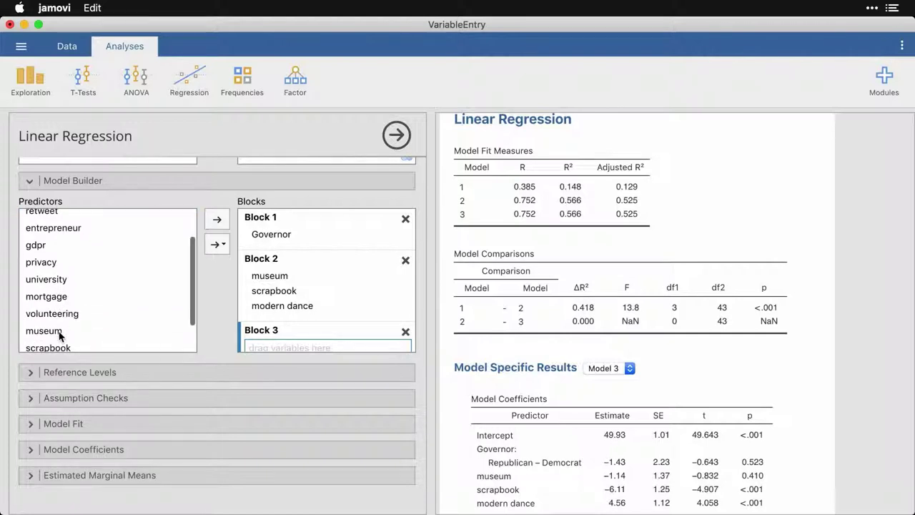
{"action": "left_click", "coordinate": [66, 318], "text": "shift"}
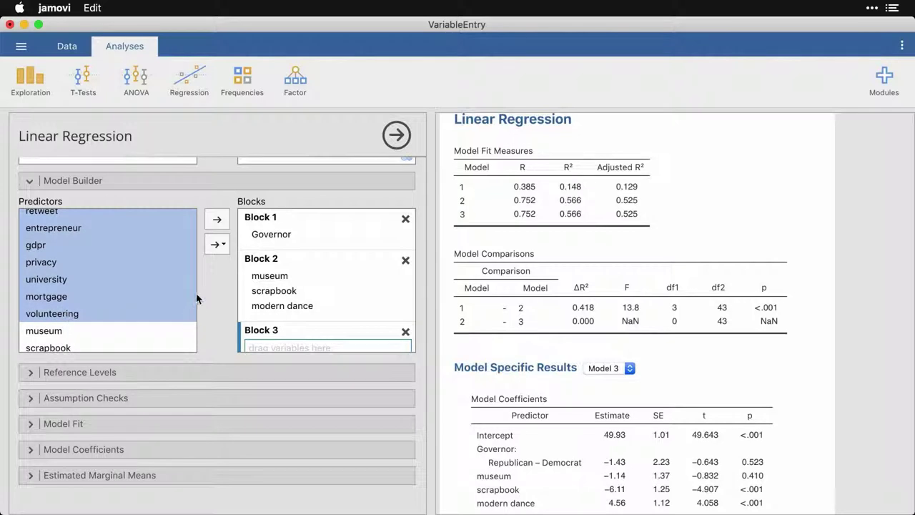
{"action": "left_click", "coordinate": [218, 245]}
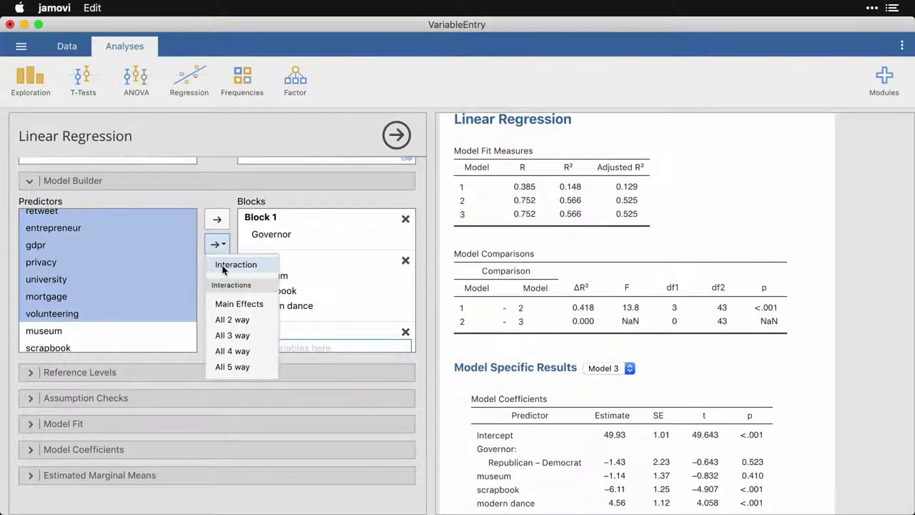
{"action": "left_click", "coordinate": [227, 301]}
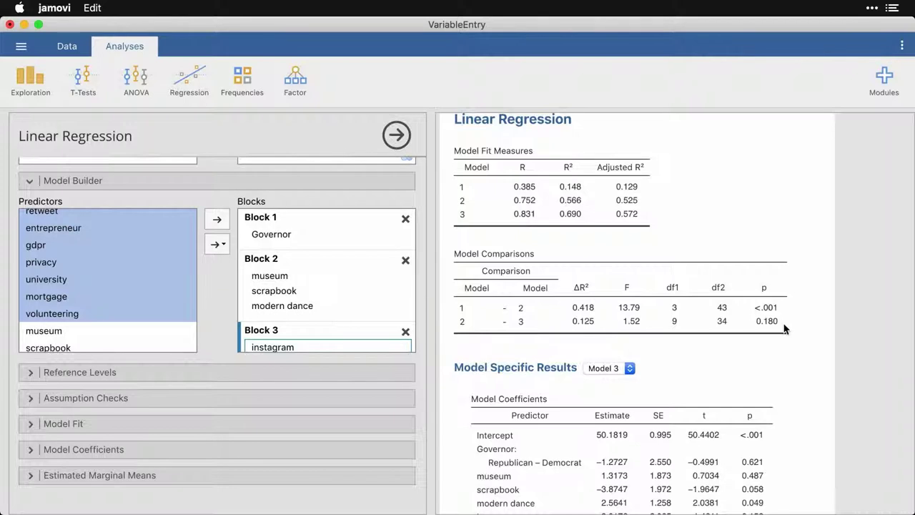
Step: Switch the Model Specific Results coefficient table from Model 3 to Model 2
{"action": "scroll", "coordinate": [784, 328], "scroll_direction": "down", "scroll_amount": 5}
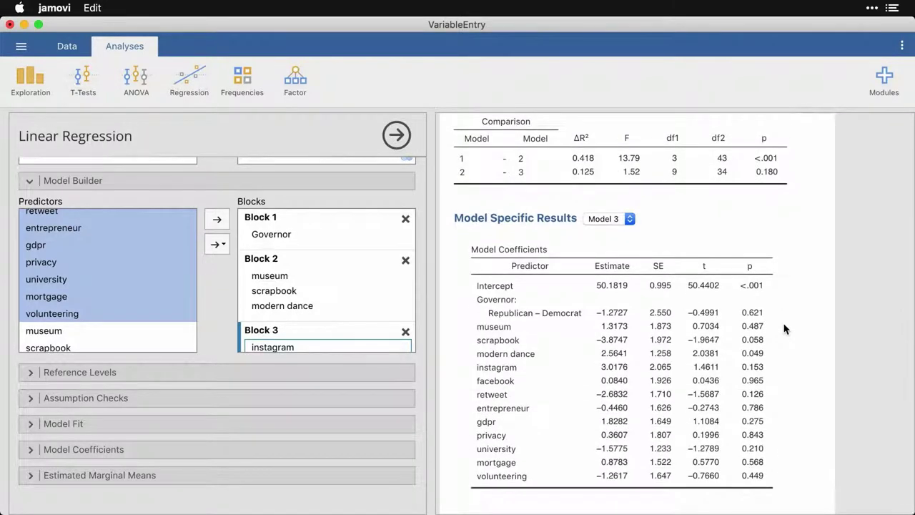
{"action": "scroll", "coordinate": [784, 328], "scroll_direction": "up", "scroll_amount": 1}
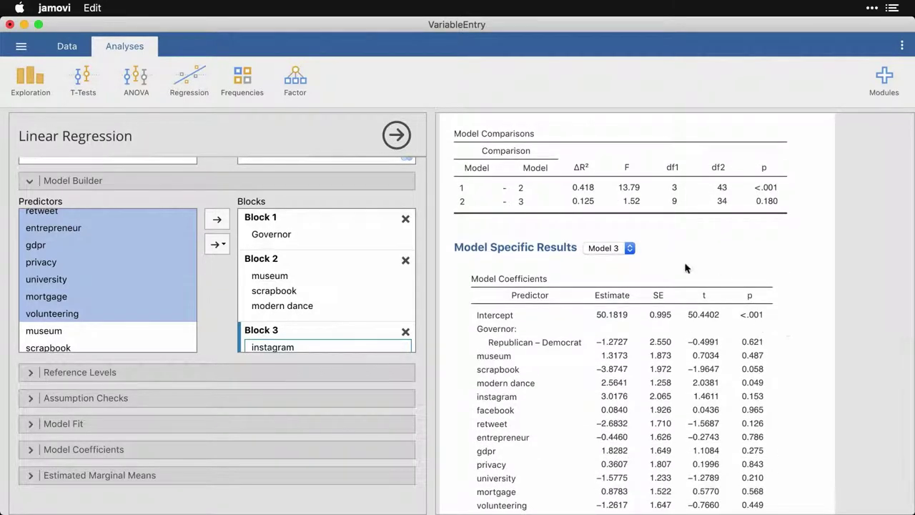
{"action": "left_click", "coordinate": [622, 249]}
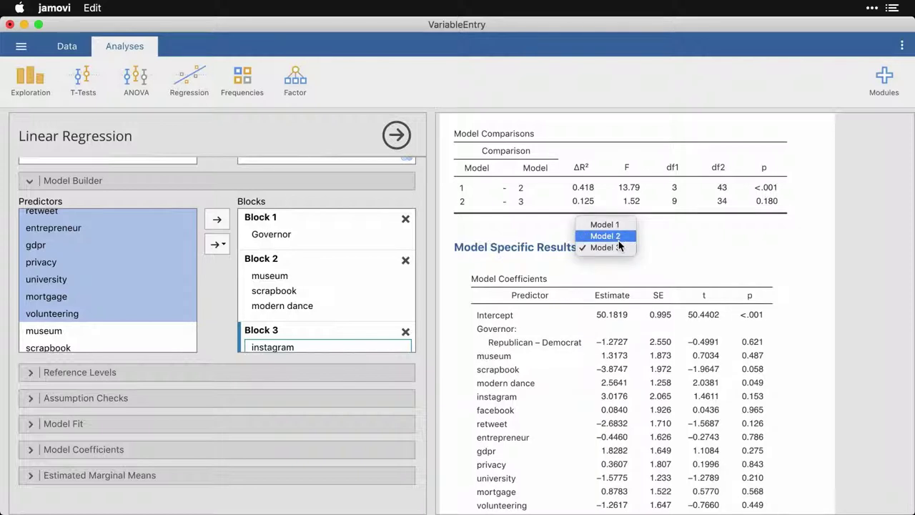
{"action": "left_click", "coordinate": [619, 242]}
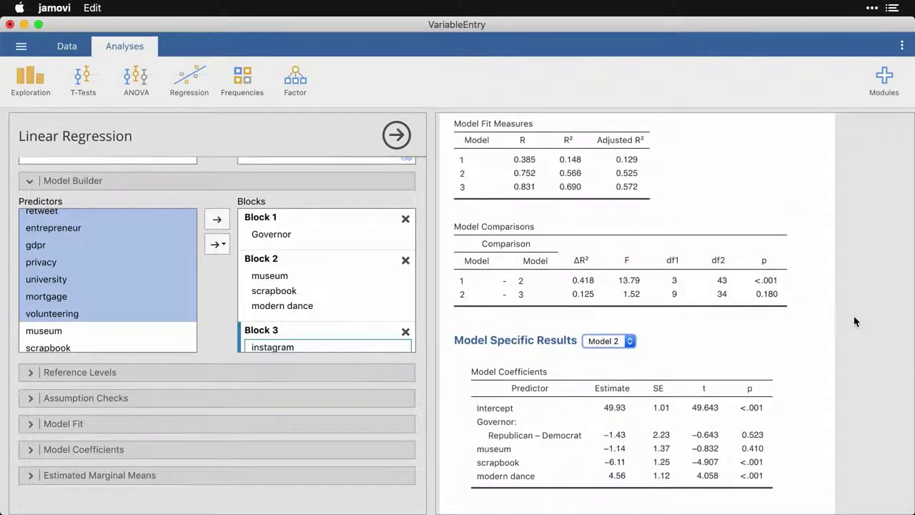